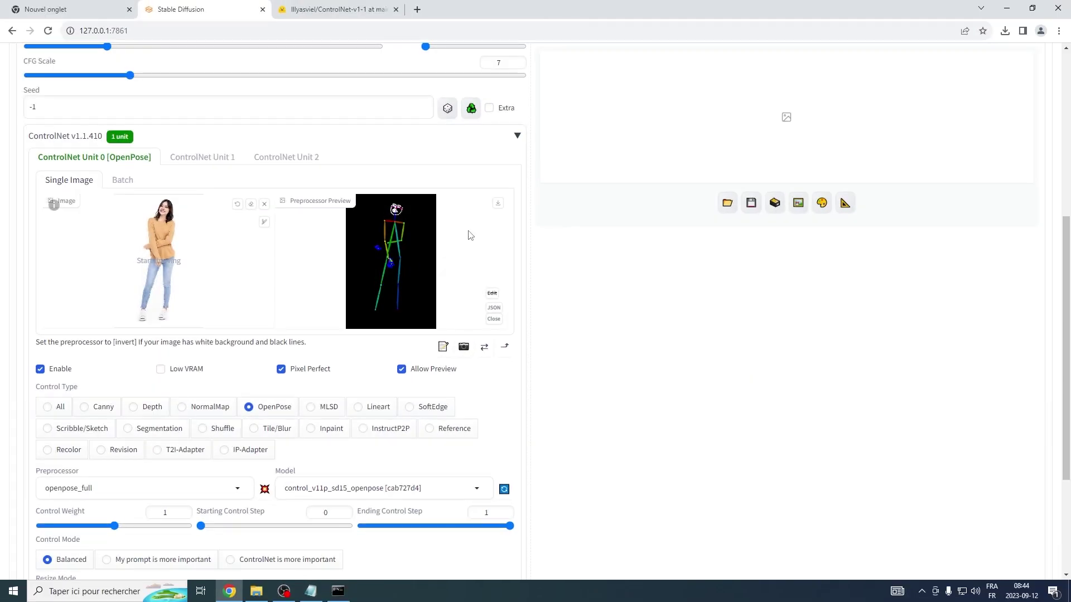
Step: Save the OpenPose preprocessor preview, then open the downloaded Canny edge image (1).png
left_click(497, 203)
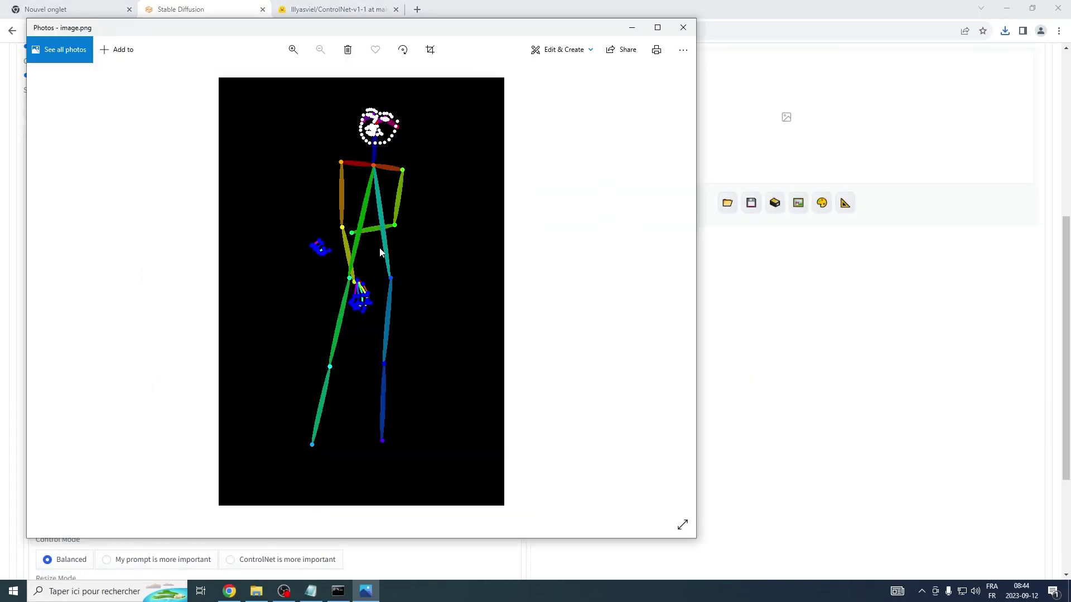
left_click(1004, 31)
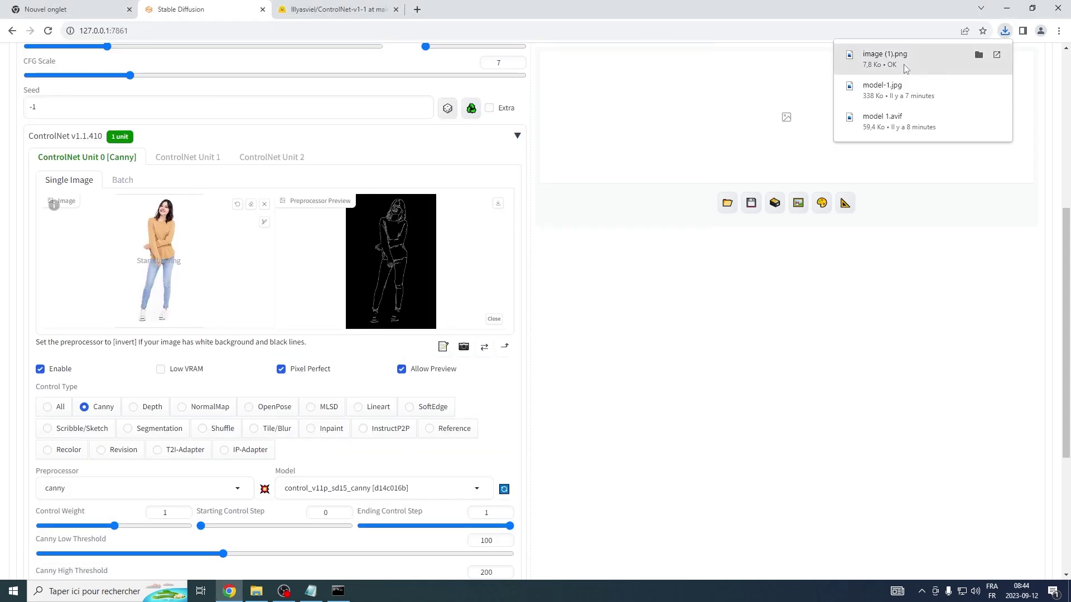
left_click(881, 55)
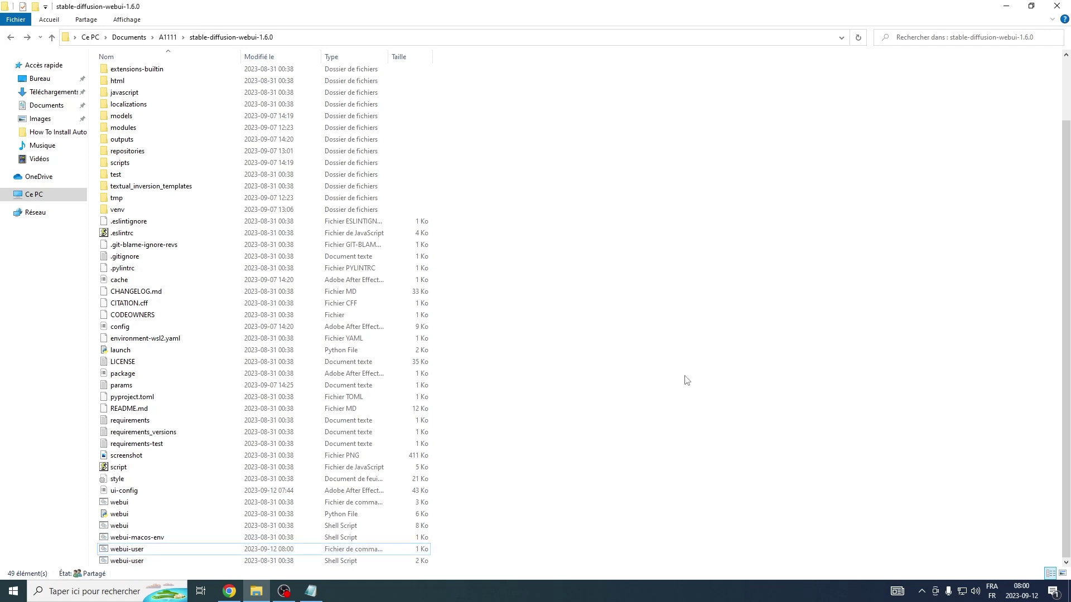
Step: Bring up the context menu for webui-user.bat in stable-diffusion-webui-1.6.0
right_click(123, 549)
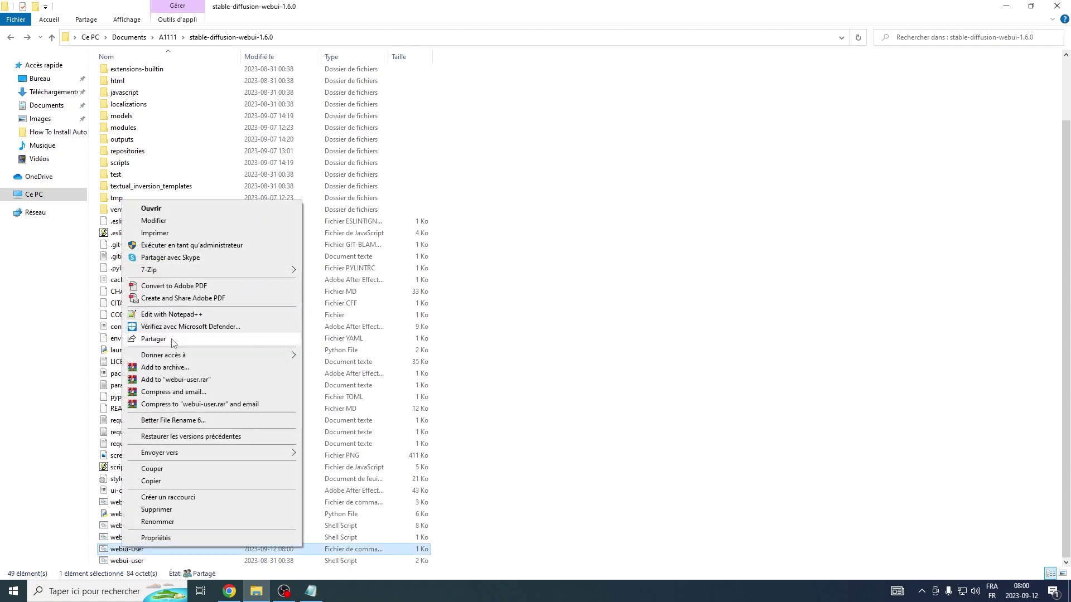
Step: Add --xformers to COMMANDLINE_ARGS in webui-user.bat using Notepad++, save and close it
left_click(173, 314)
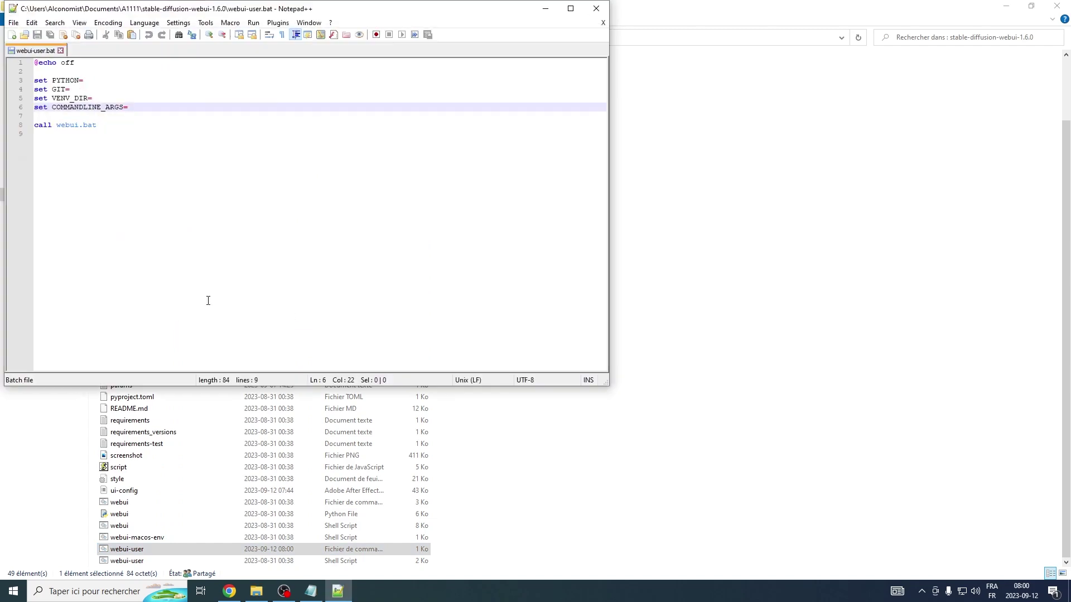
type("-")
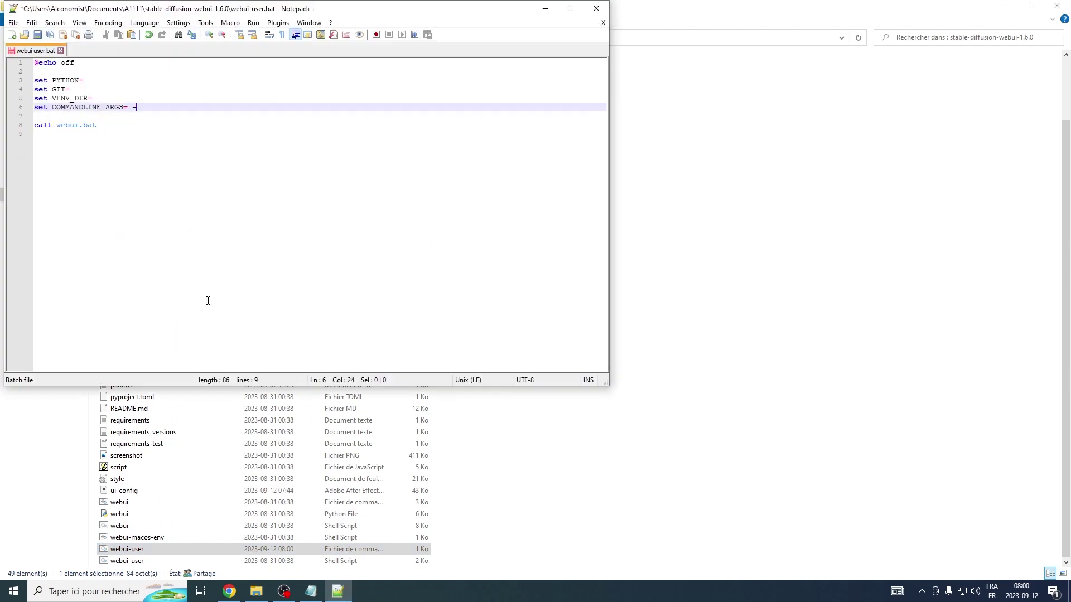
type("-xformers")
left_click(37, 35)
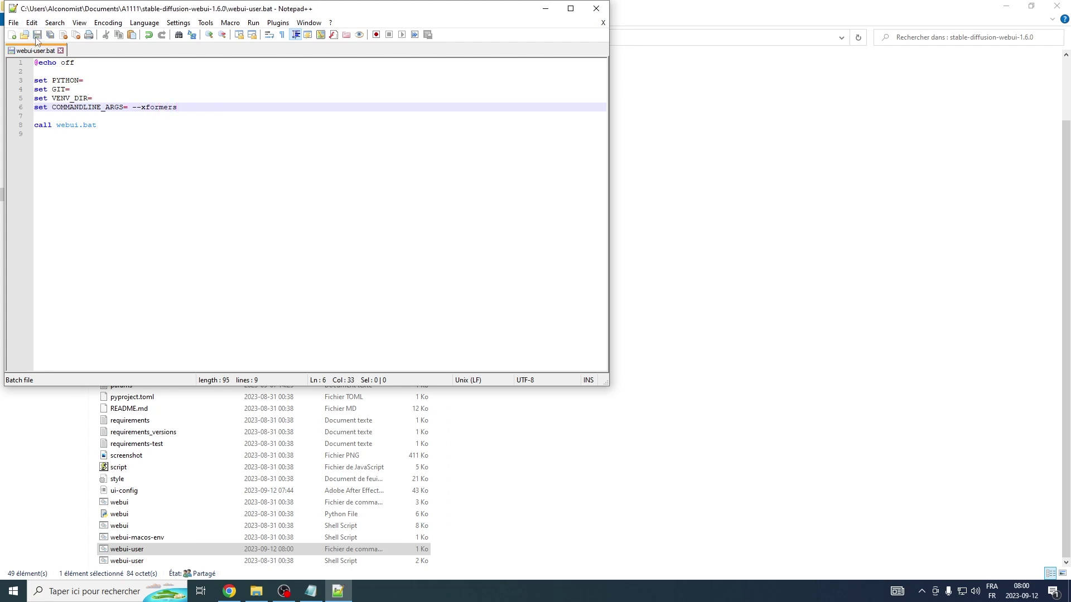
left_click(603, 22)
Step: Exit Notepad++ and run webui-user.bat to launch the web UI
left_click(596, 8)
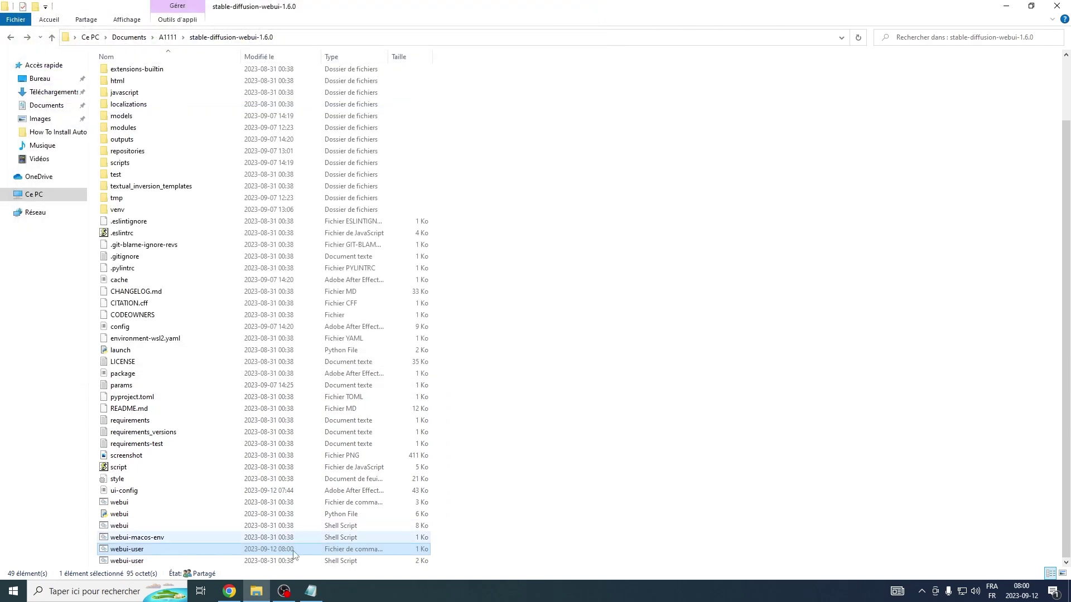
double_click(127, 549)
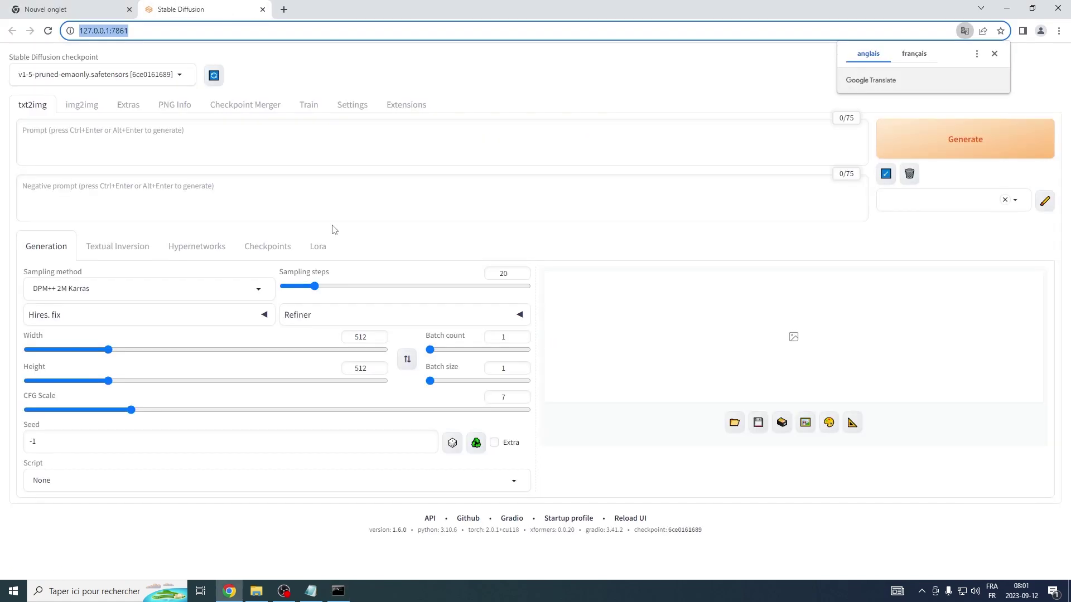
Step: Dismiss the translation popup and show the Extensions tab's installed extensions list
left_click(994, 54)
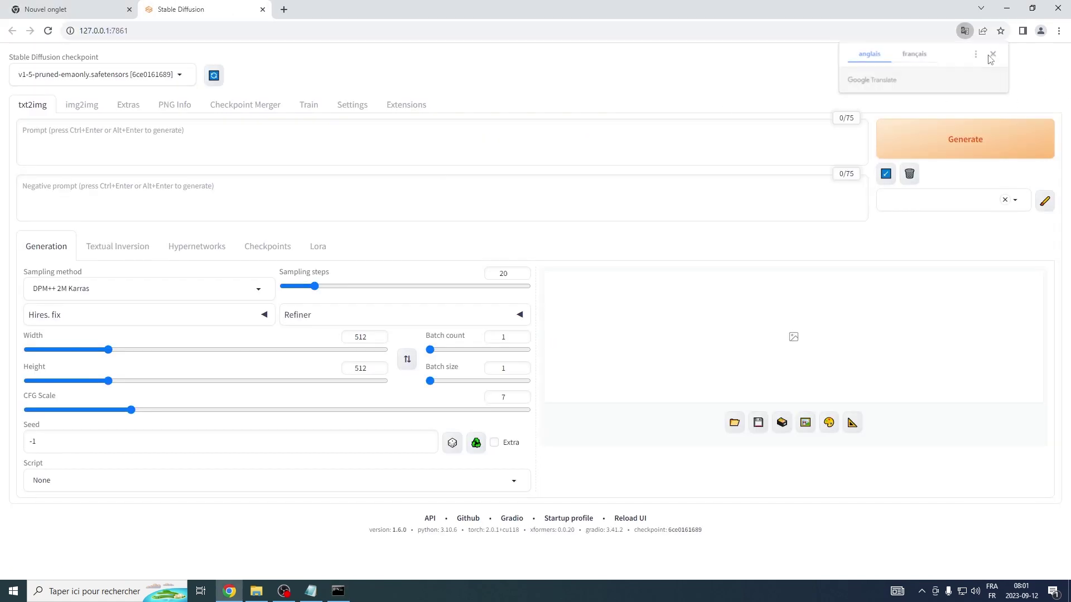
left_click(371, 327)
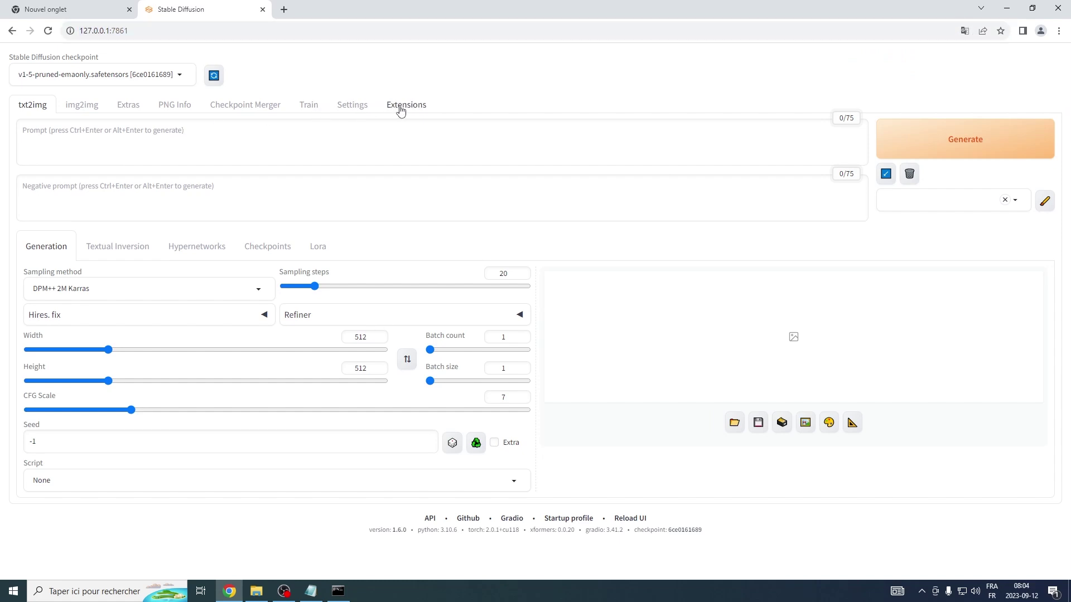
left_click(418, 110)
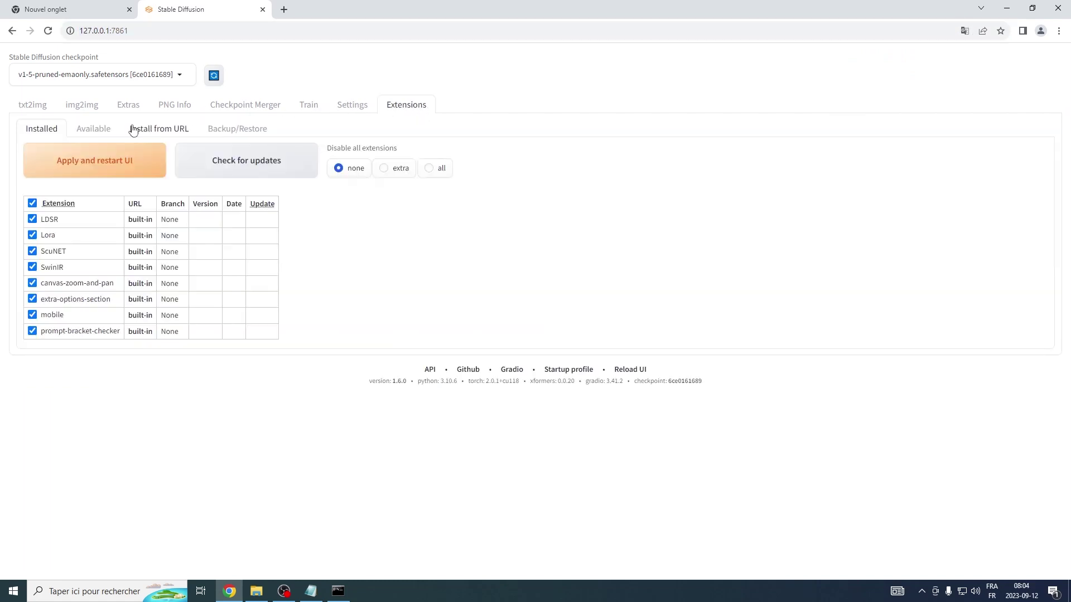
Step: Search available extensions for 'webui-contr', install sd-webui-controlnet, and confirm it under Installed
left_click(96, 131)
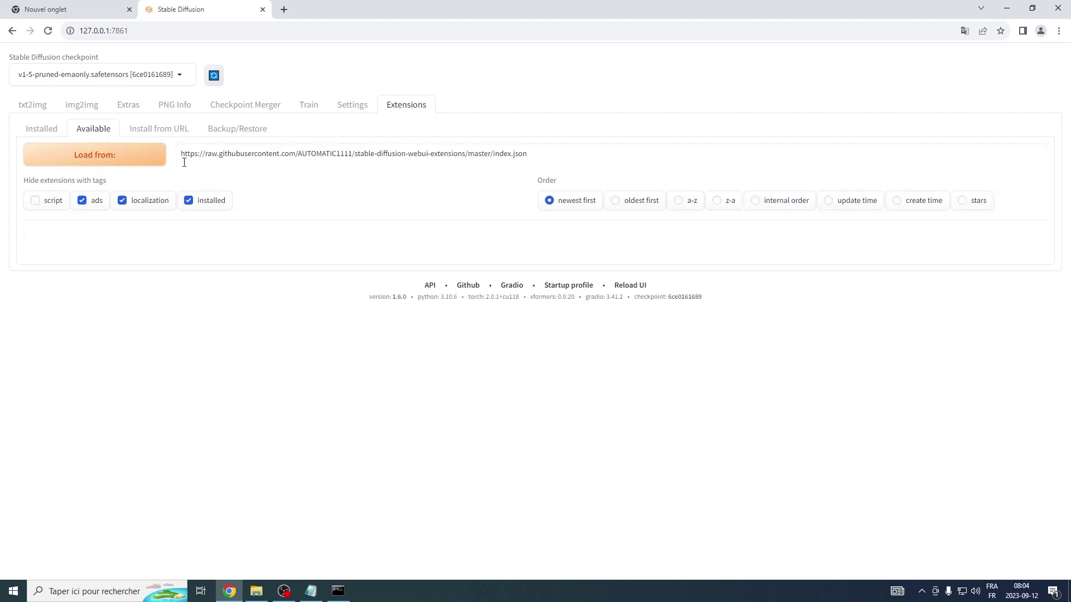
left_click(105, 165)
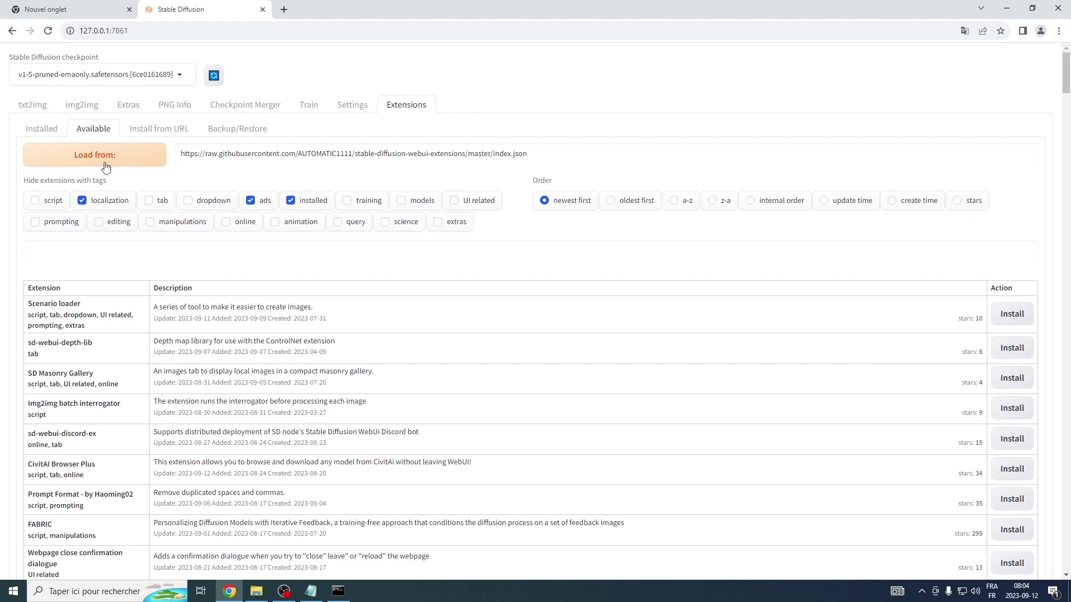
left_click(78, 255)
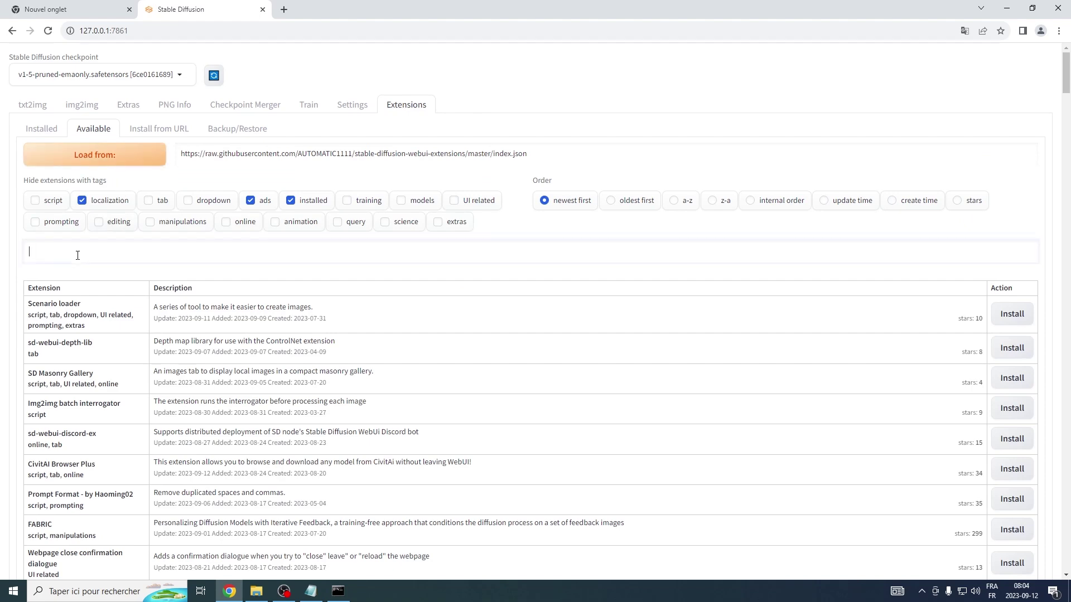
type("webui")
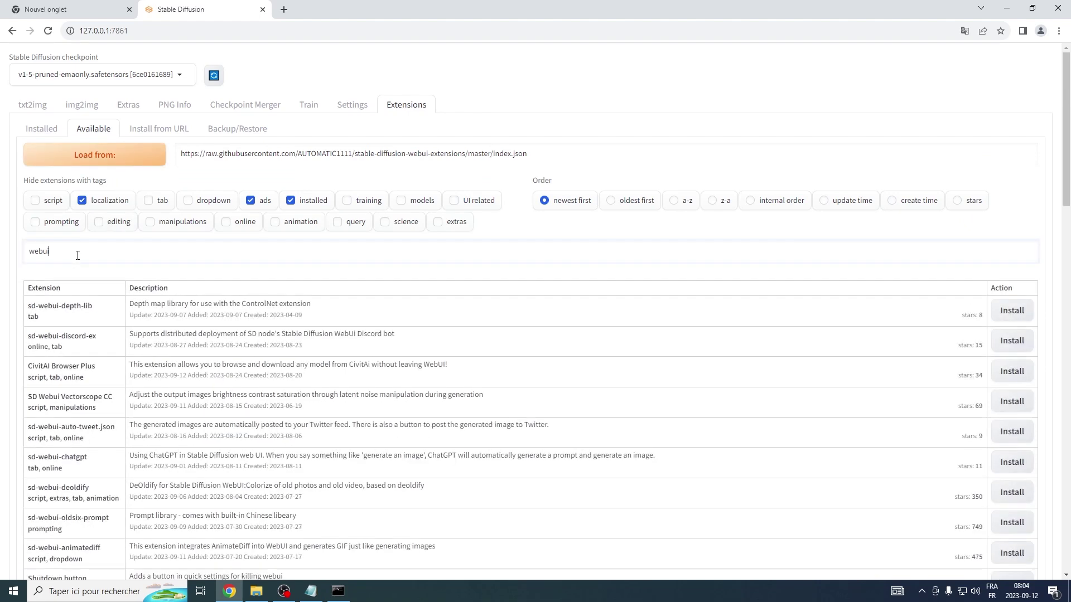
type("-contr")
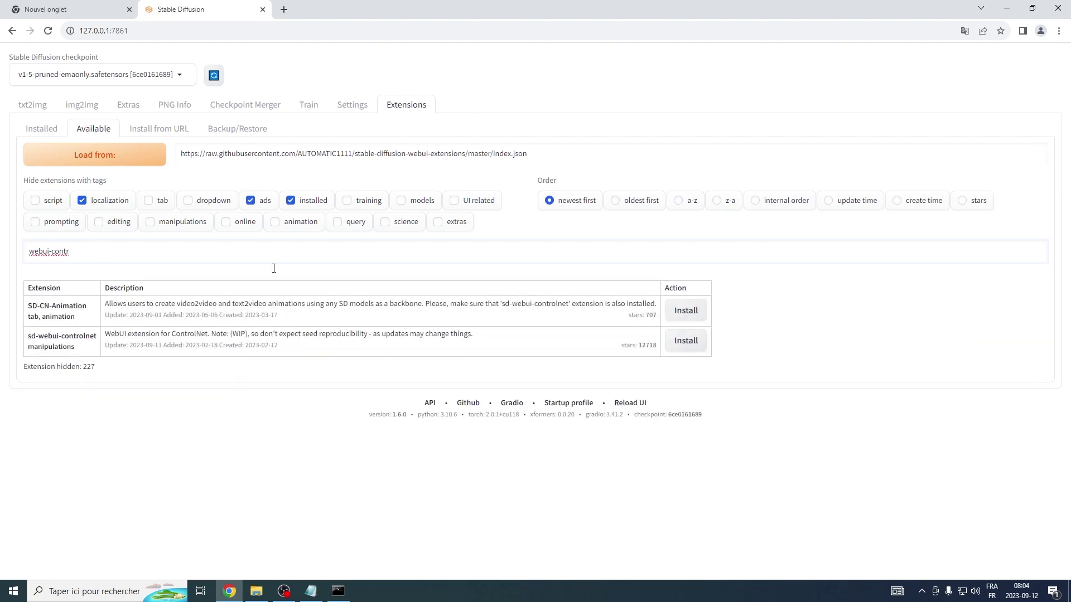
left_click(685, 341)
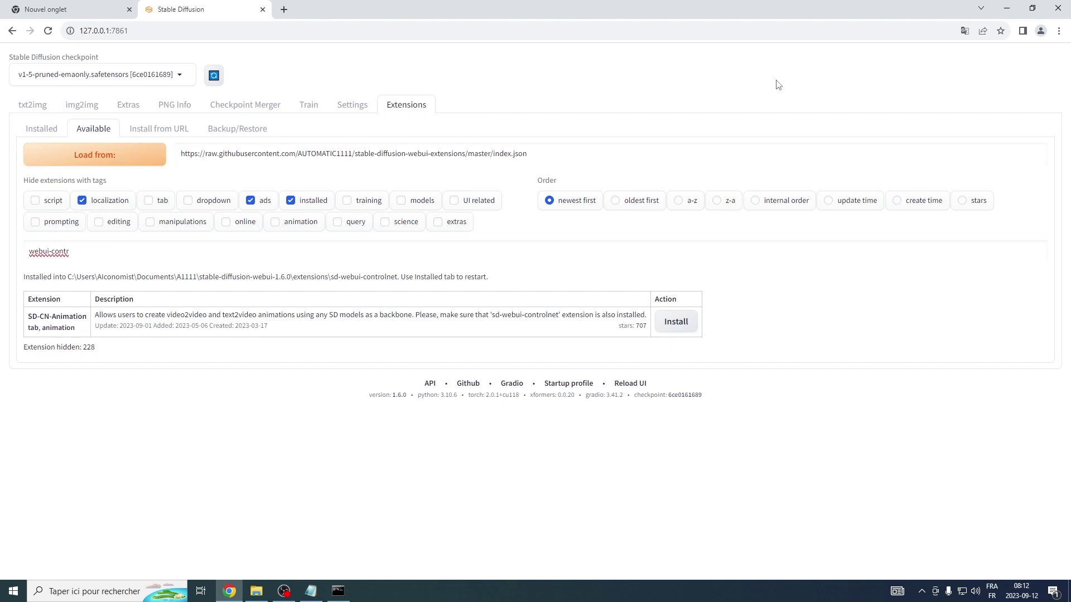
left_click(41, 129)
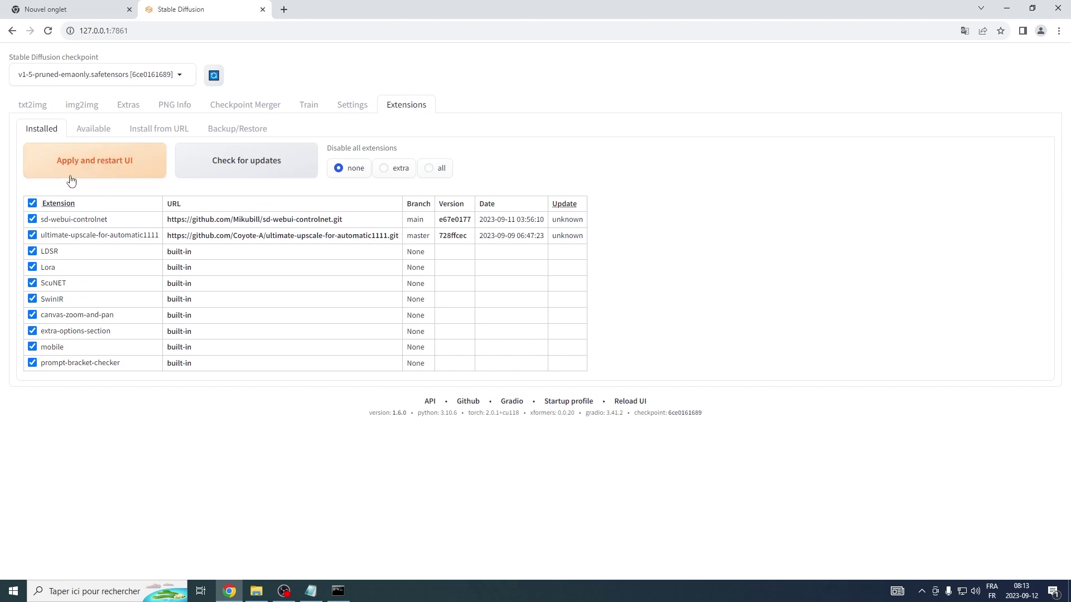
Step: Apply and restart the UI, then expand the ControlNet v1.1.410 panel to review Unit 0
left_click(109, 171)
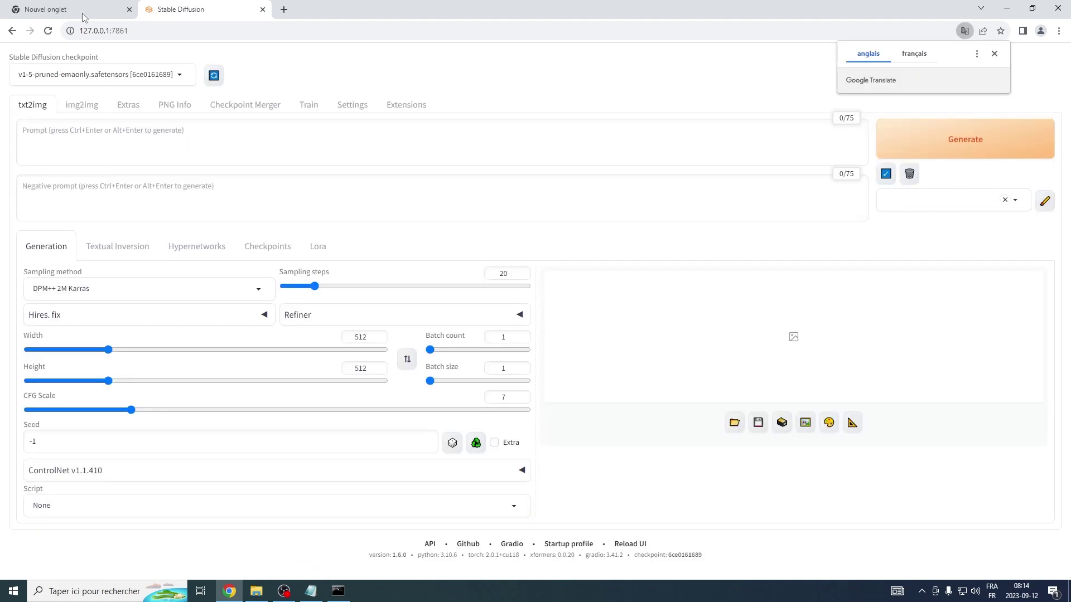
left_click(119, 471)
scroll(127, 300, "down", 5)
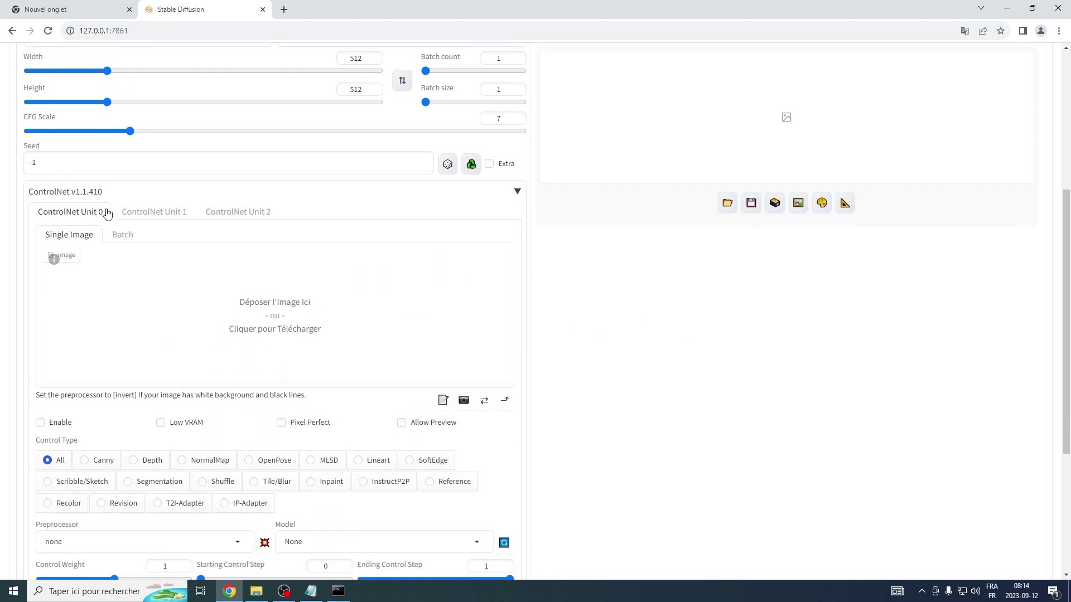
scroll(294, 435, "down", 4)
scroll(293, 435, "up", 5)
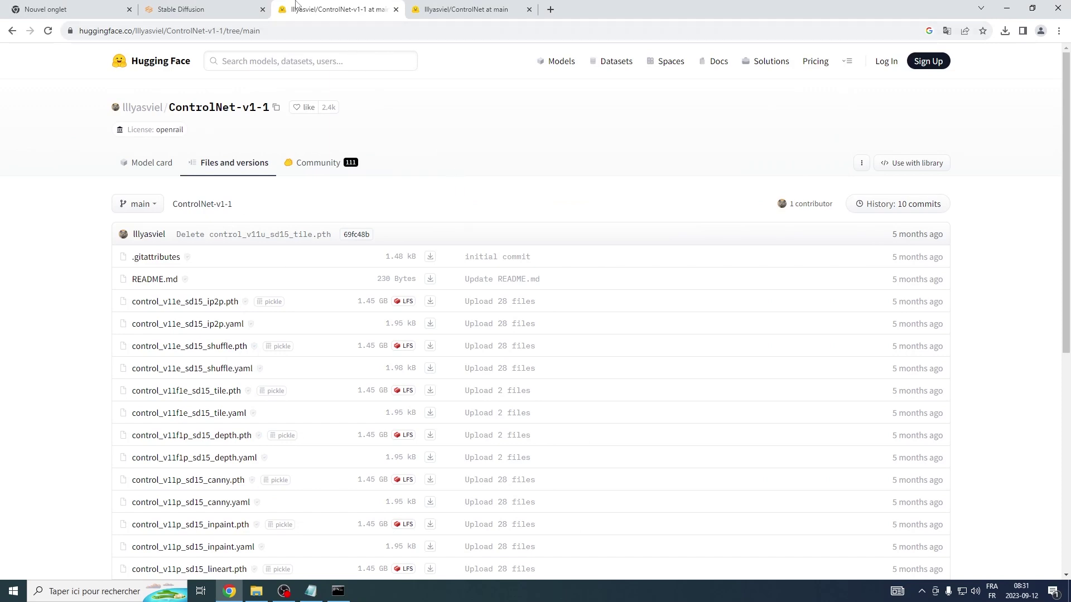
Step: Download the ControlNet model .pth files from the ControlNet-v1-1 file list
left_click(301, 31)
left_click(85, 254)
scroll(132, 252, "down", 3)
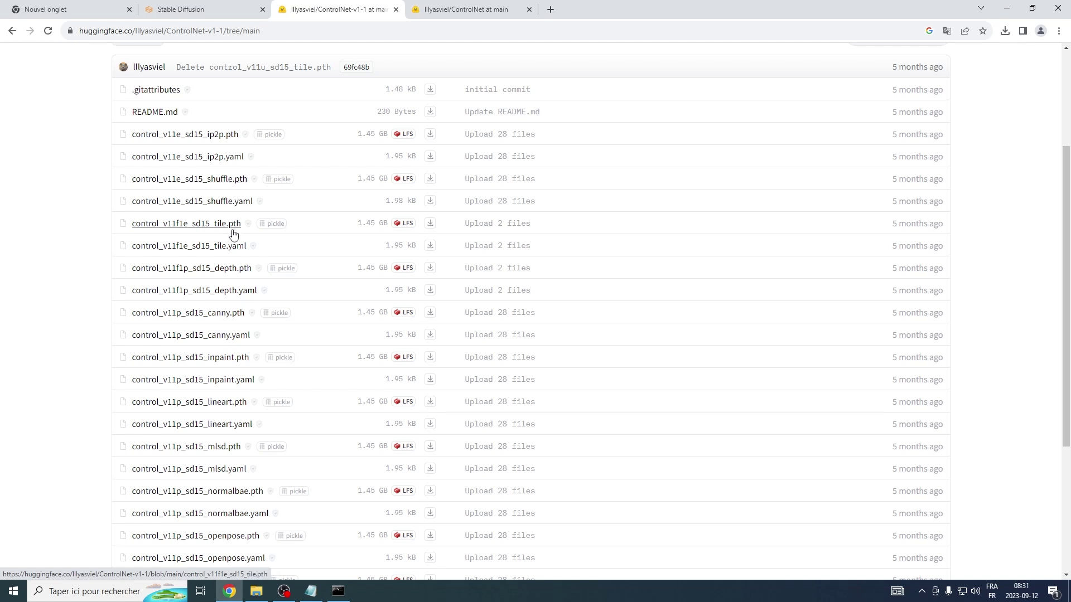
scroll(234, 228, "down", 1)
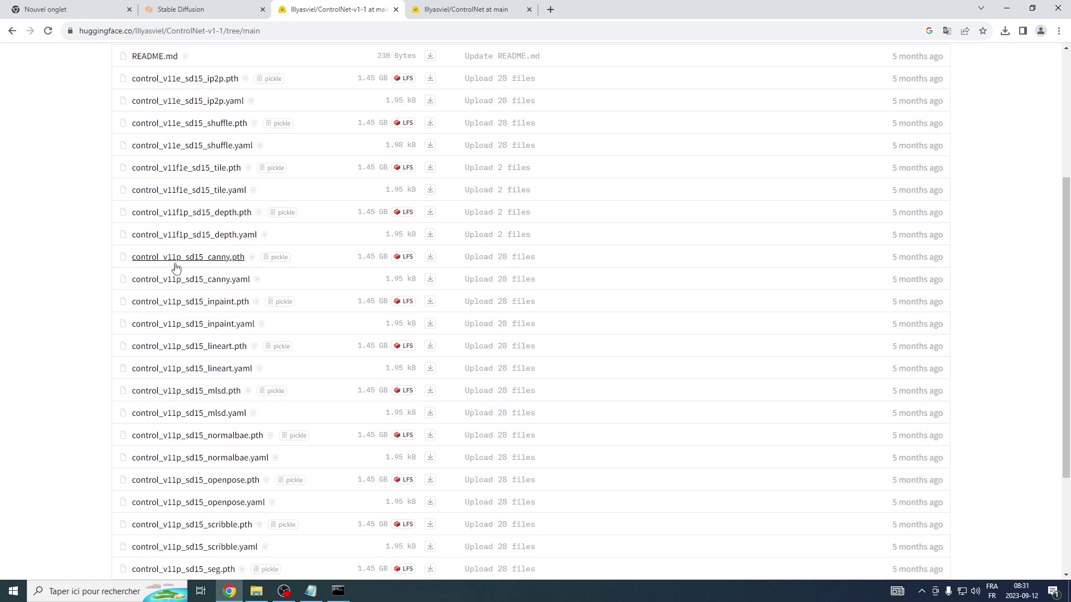
scroll(184, 301, "down", 2)
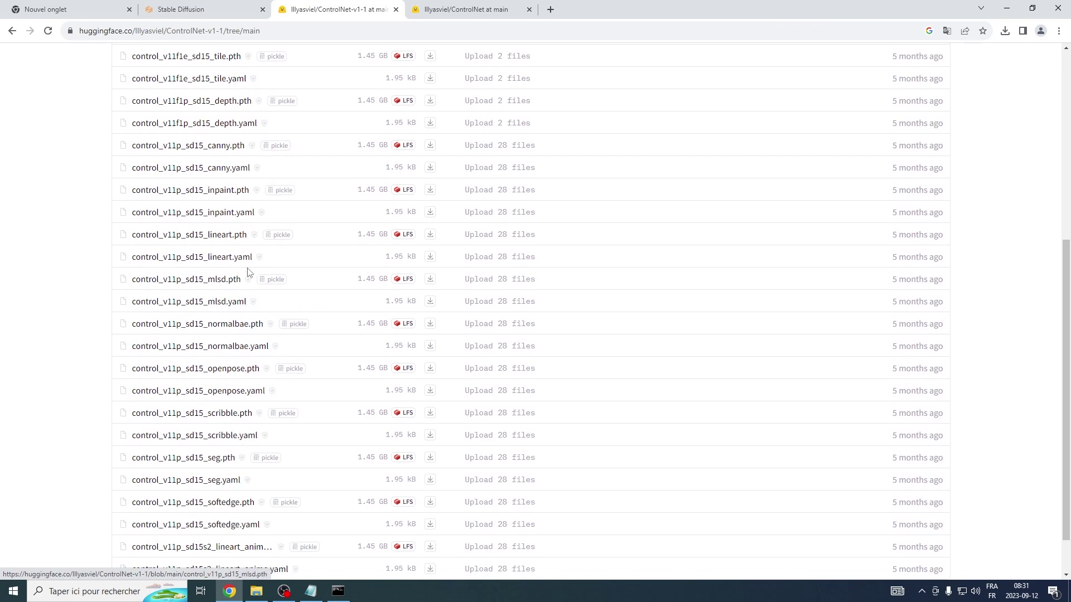
scroll(233, 310, "down", 1)
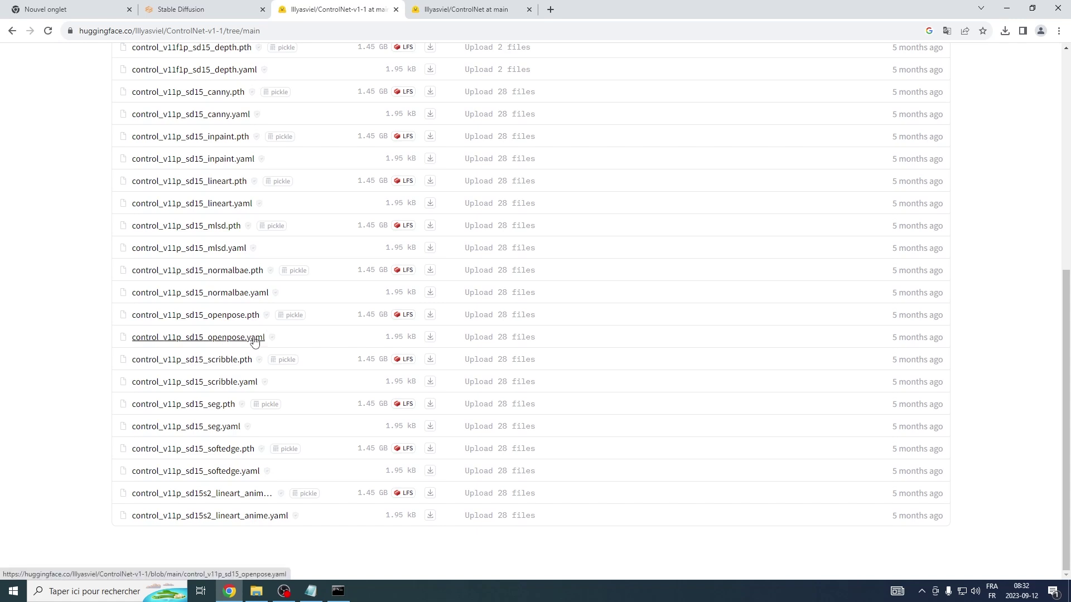
scroll(333, 199, "up", 3)
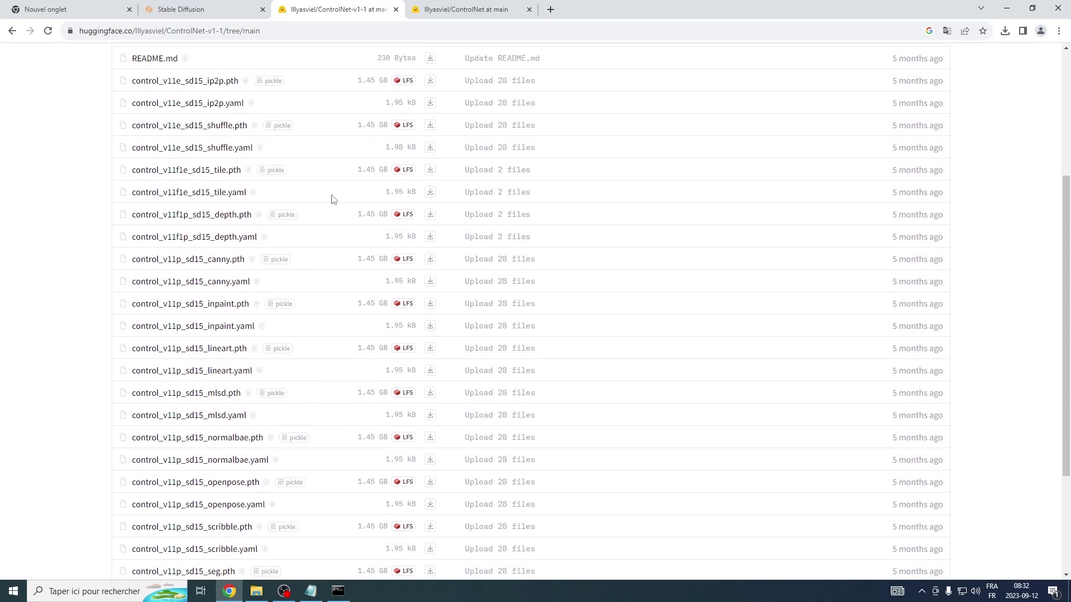
scroll(333, 199, "up", 2)
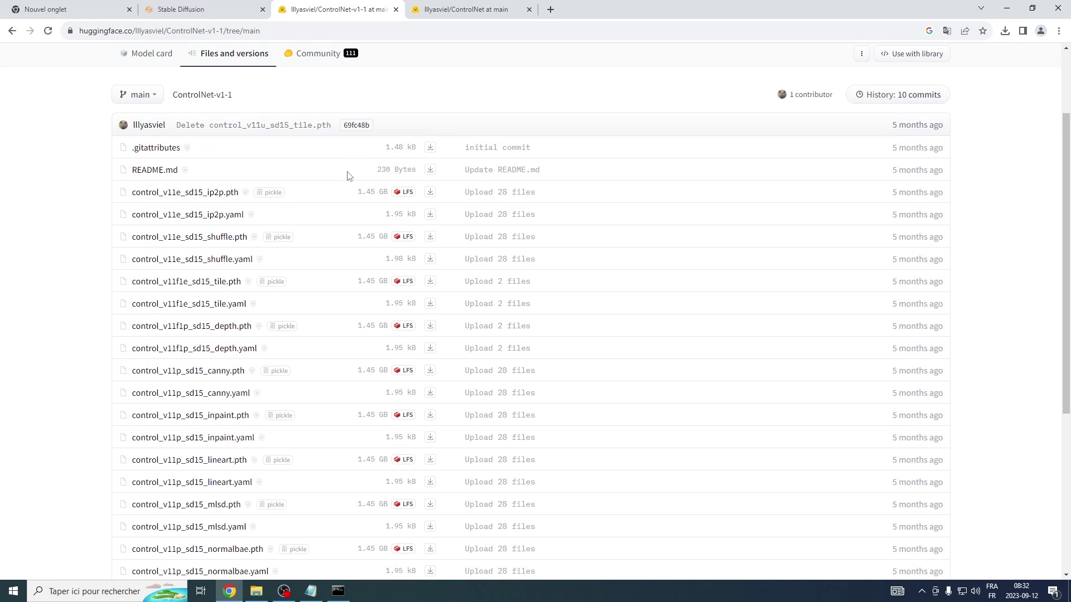
left_click(431, 240)
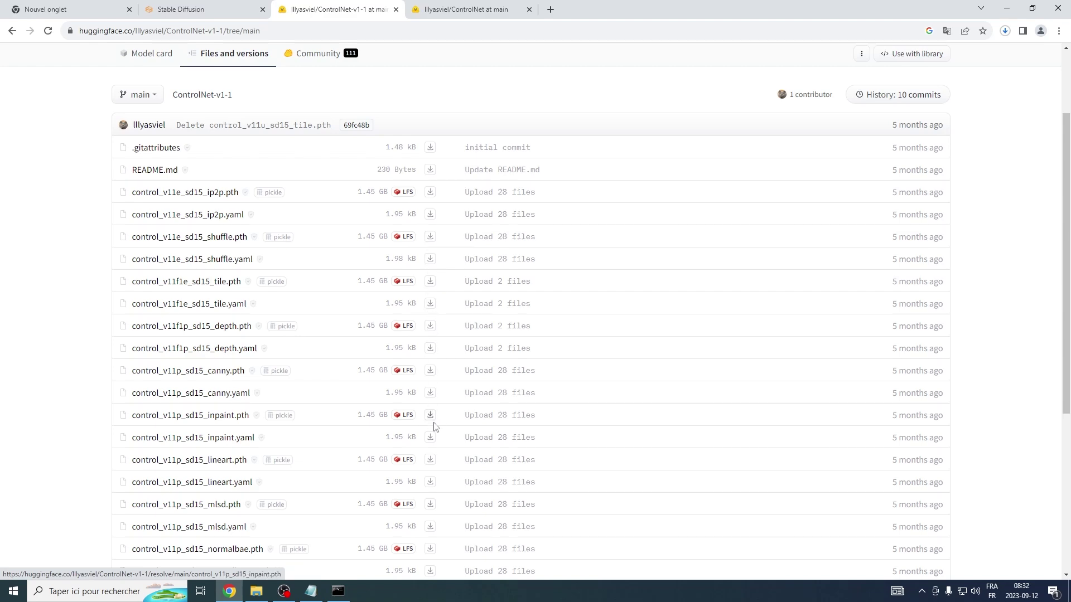
Step: Check Chrome's download progress and pause the control_v11e_sd15_shuffle.pth download
left_click(1004, 30)
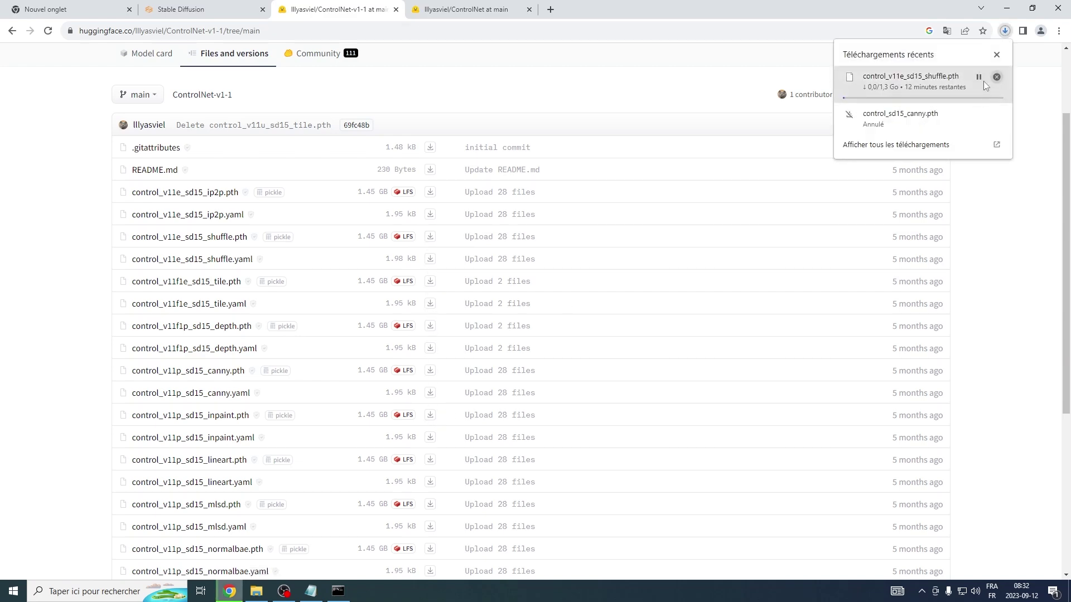
left_click(980, 77)
key("alt+Tab")
Step: Cut the 13 downloaded control_*.pth model files from the Downloads folder
left_click_drag(269, 333, 133, 144)
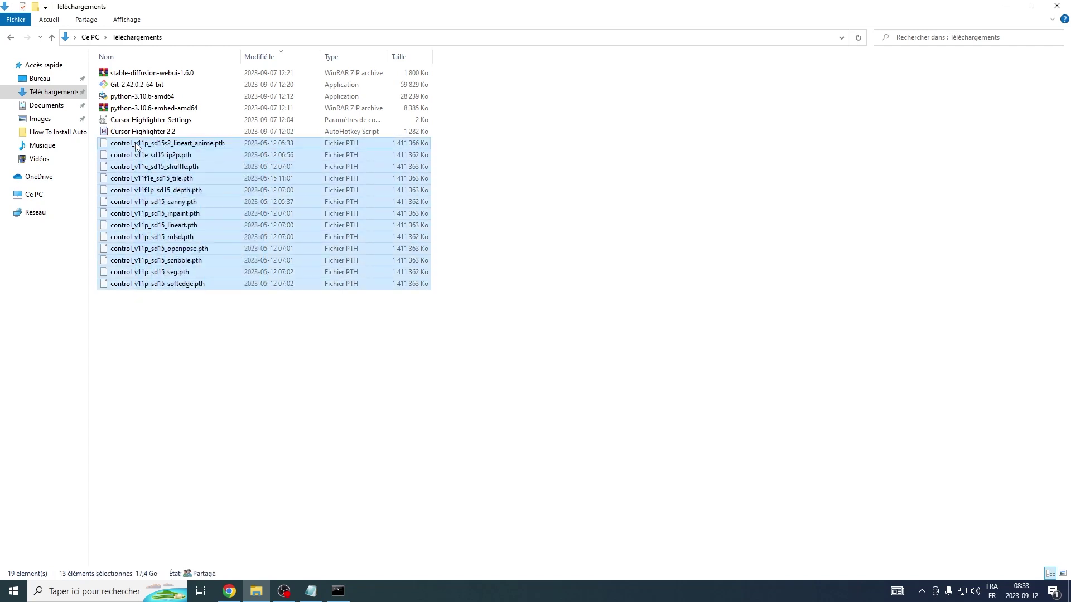
right_click(135, 143)
left_click(223, 301)
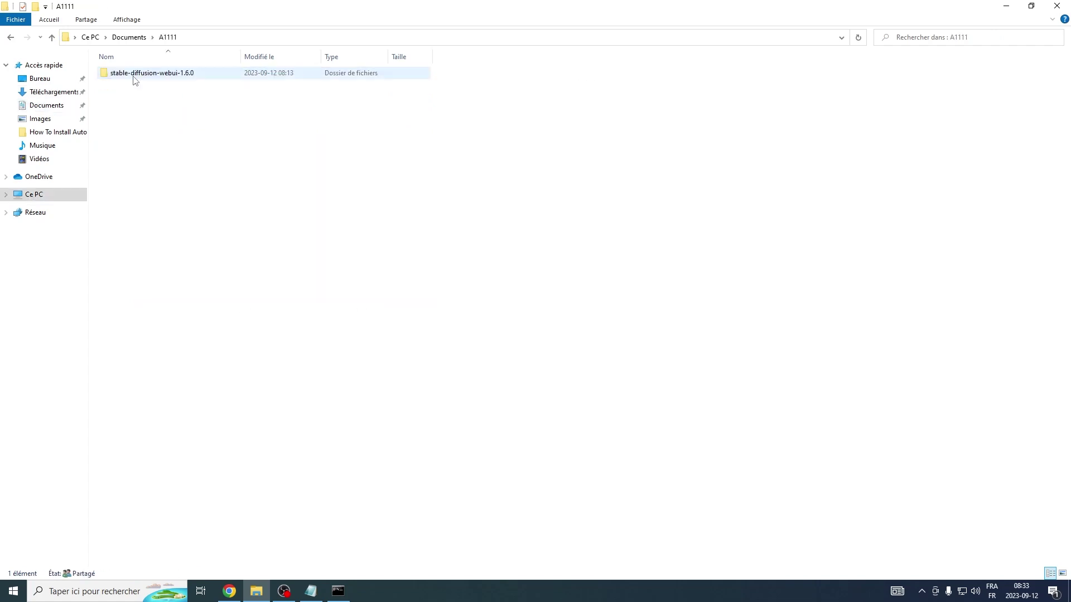
Step: Paste the model files into stable-diffusion-webui-1.6.0\extensions\sd-webui-controlnet\models
double_click(134, 76)
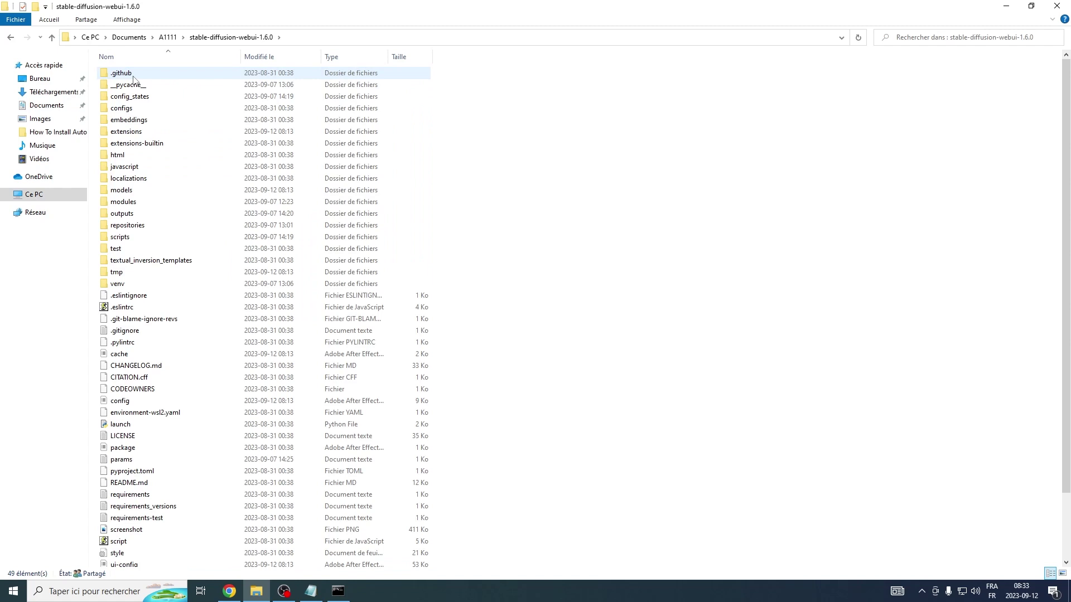
double_click(144, 132)
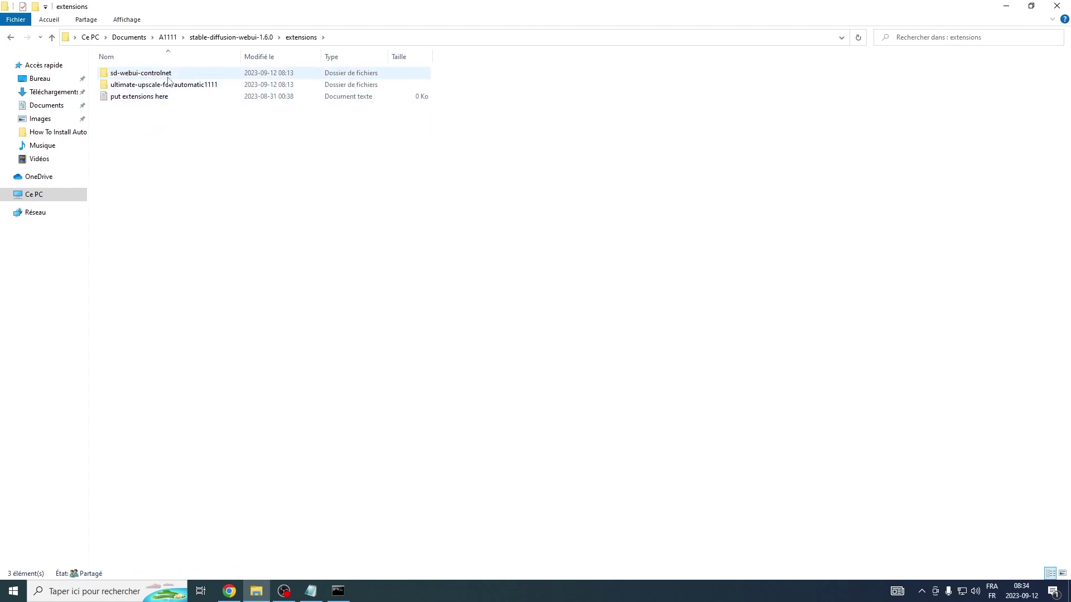
double_click(168, 74)
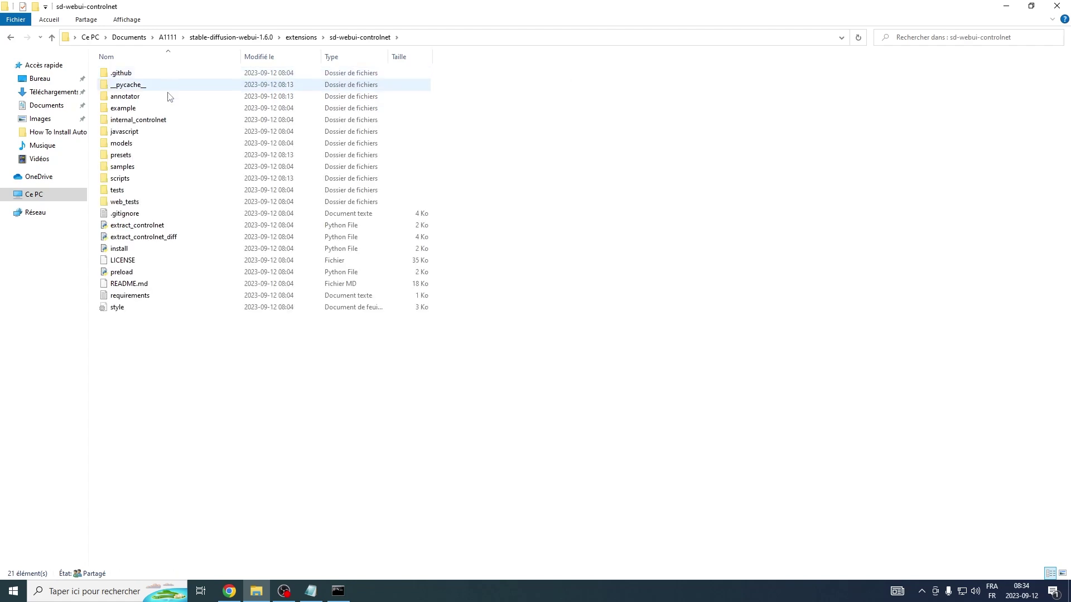
double_click(171, 143)
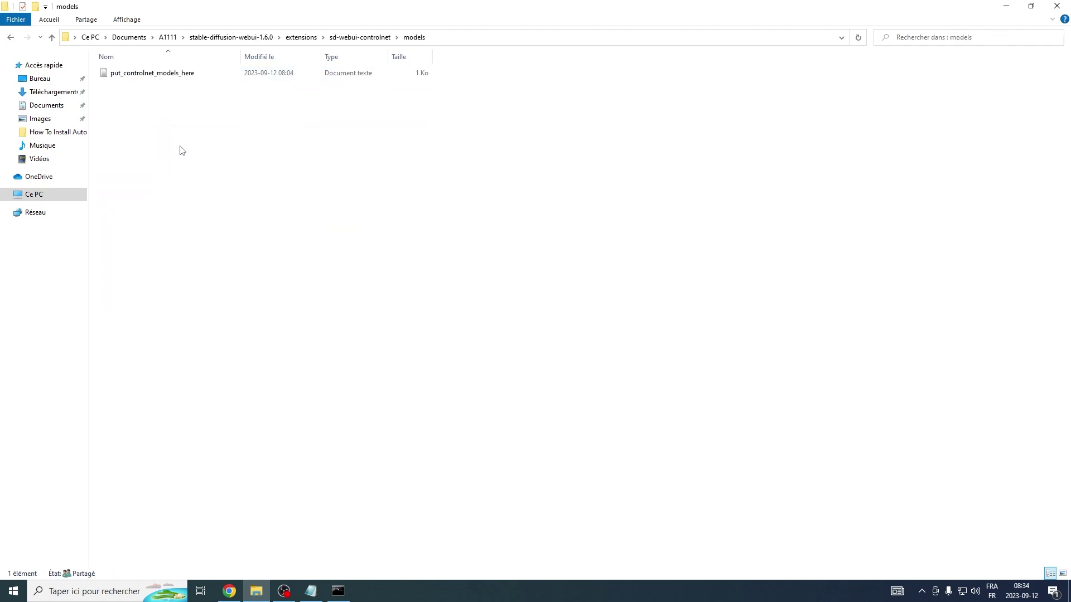
right_click(209, 121)
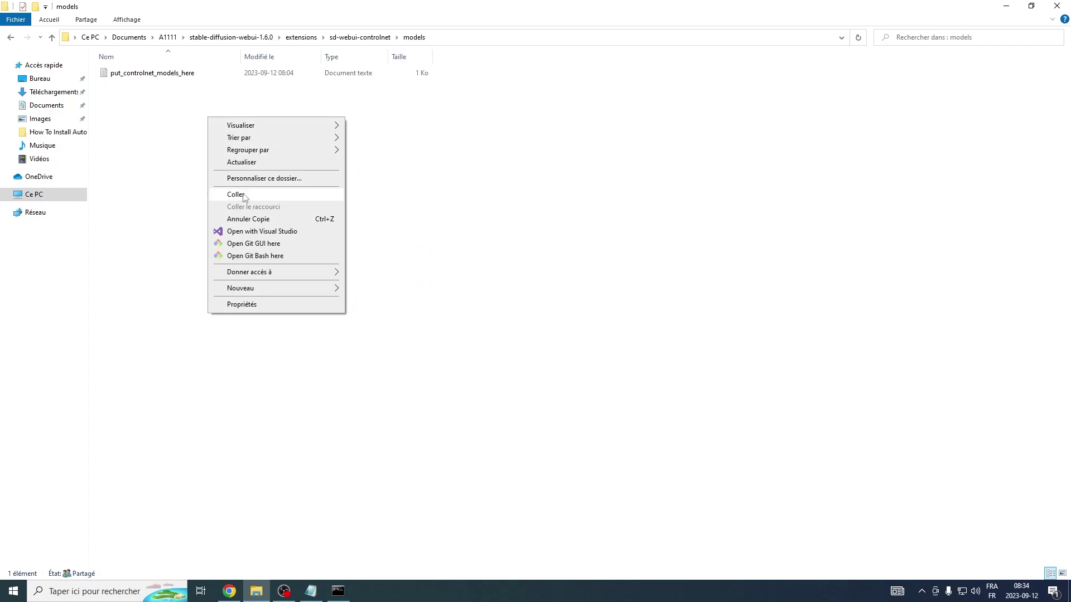
left_click(245, 193)
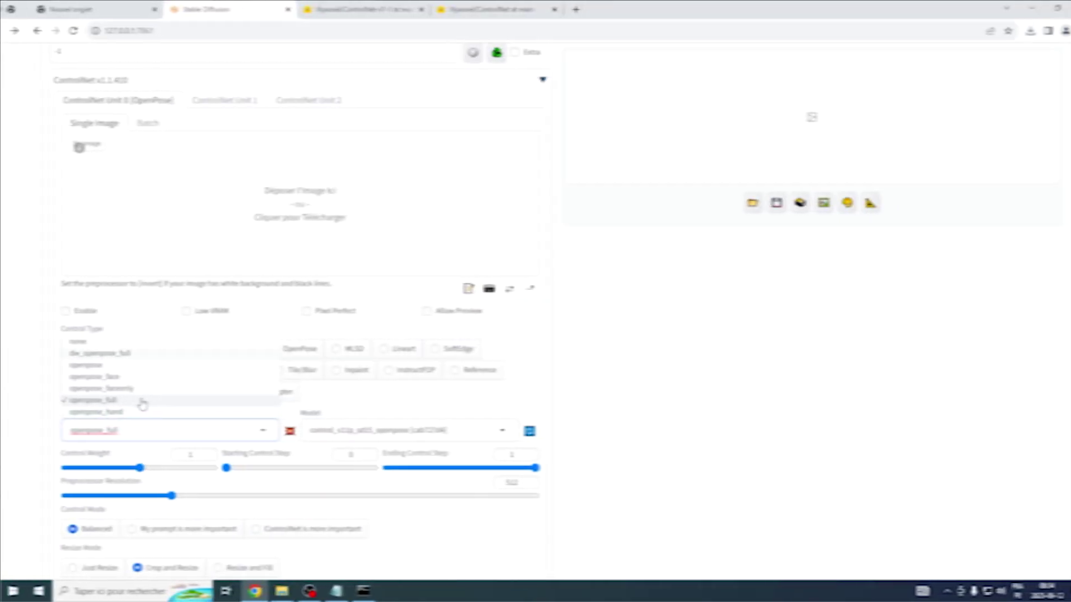
Step: Load the model-1 photo into ControlNet Unit 0 with Pixel Perfect and Allow Preview enabled
left_click(143, 402)
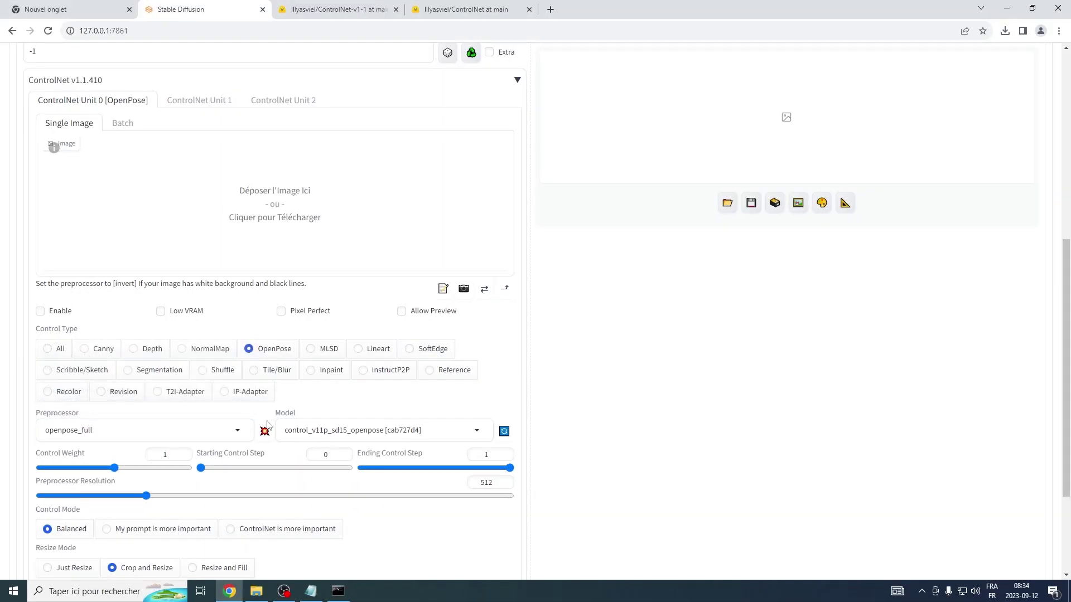
left_click(339, 430)
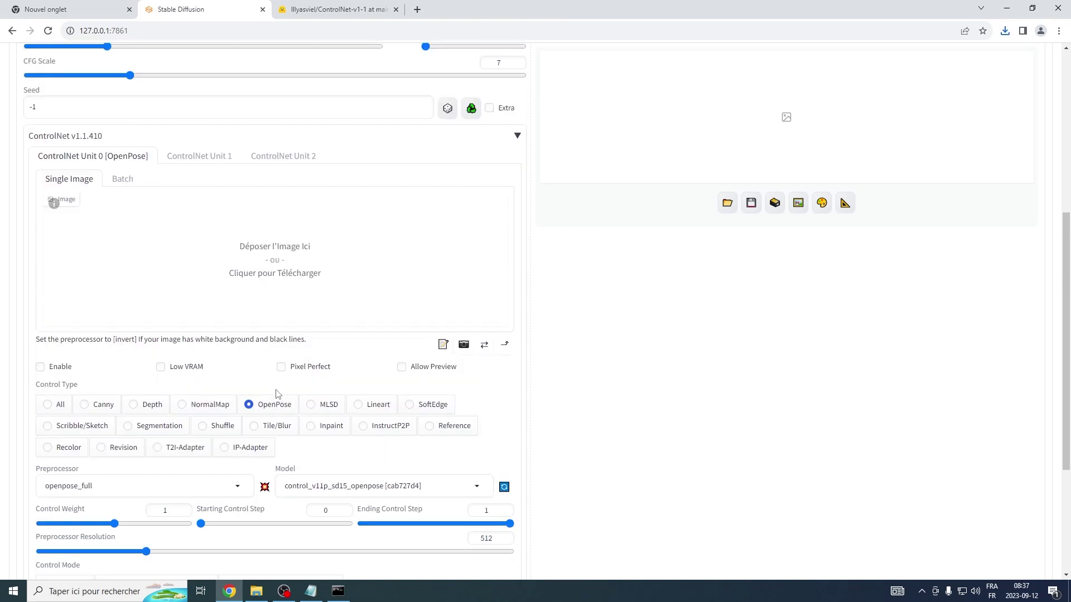
left_click(290, 266)
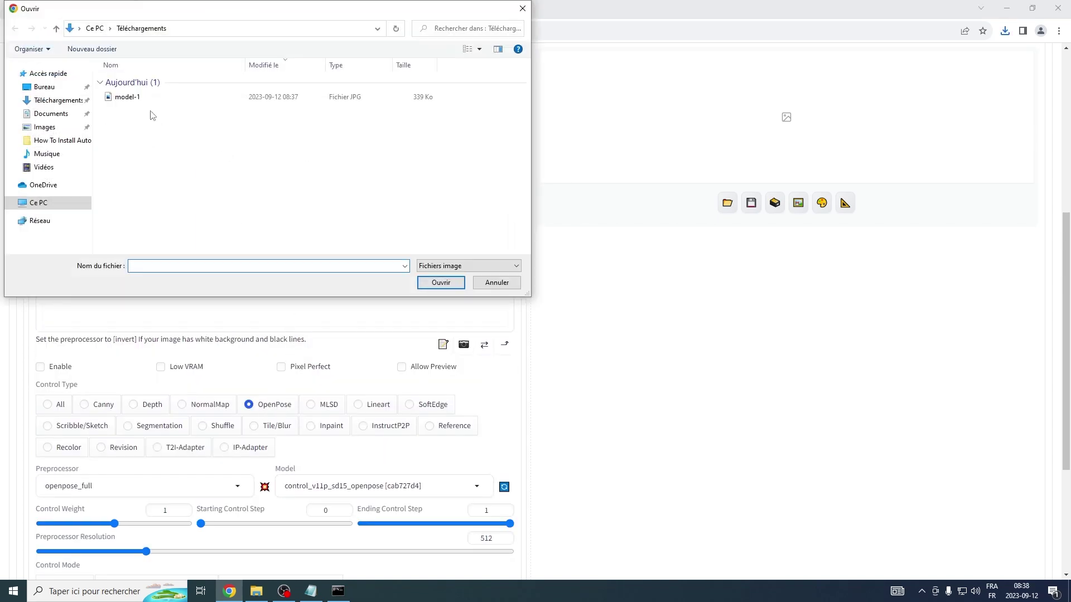
double_click(132, 98)
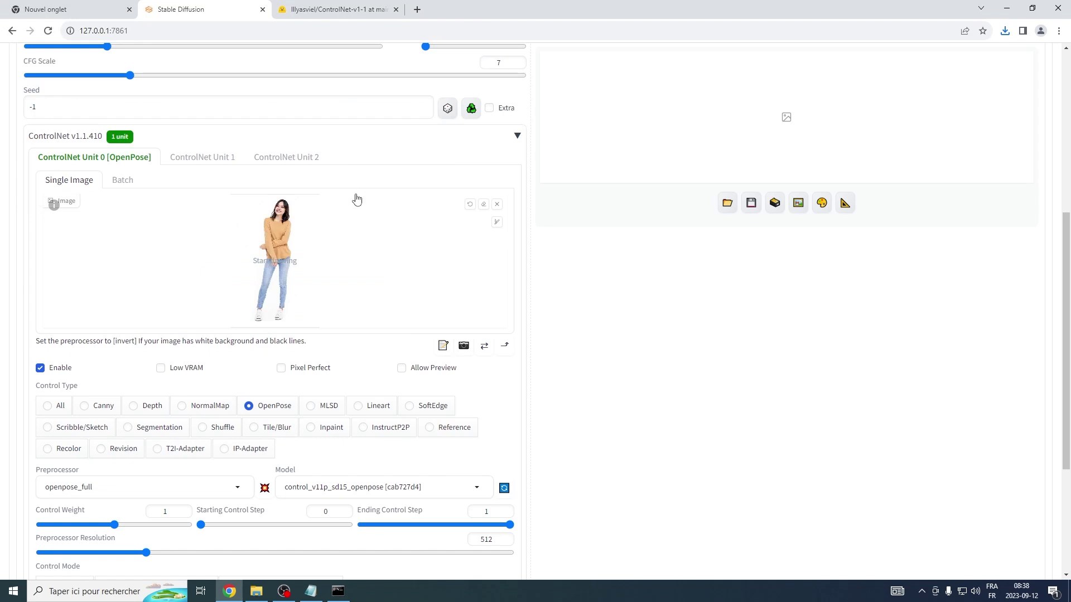
left_click(300, 370)
left_click(416, 372)
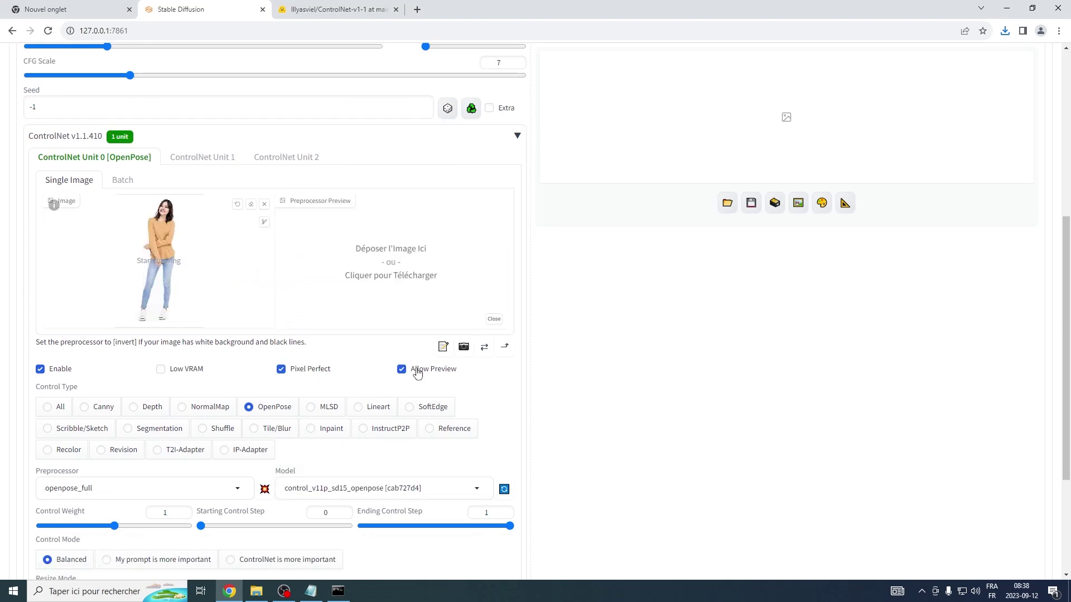
left_click(344, 595)
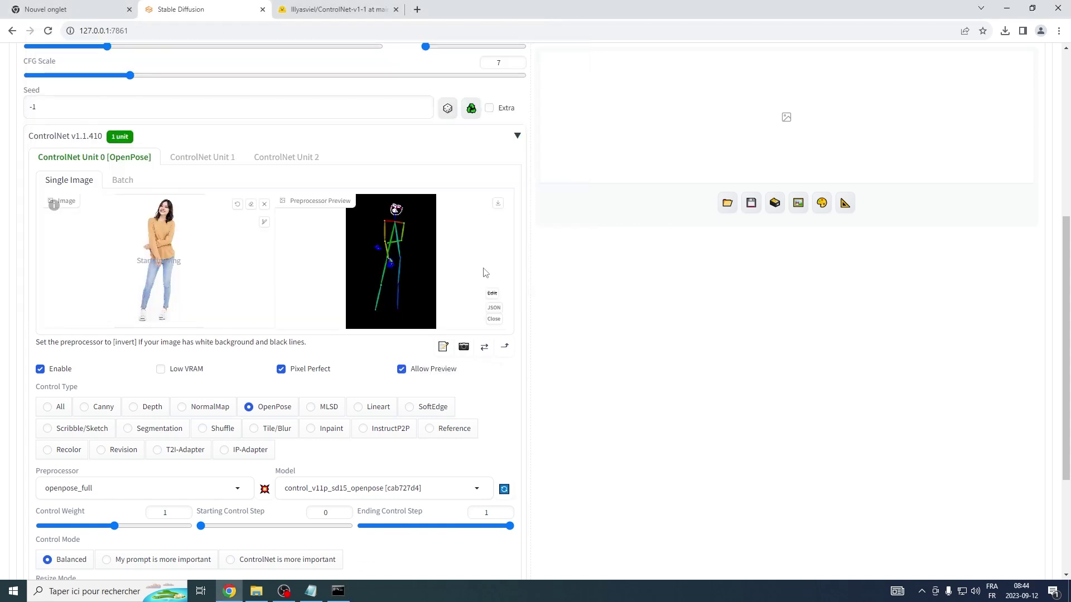
Step: Download the ControlNet preprocessor preview and view the saved edge image in Photos before closing it
left_click(497, 204)
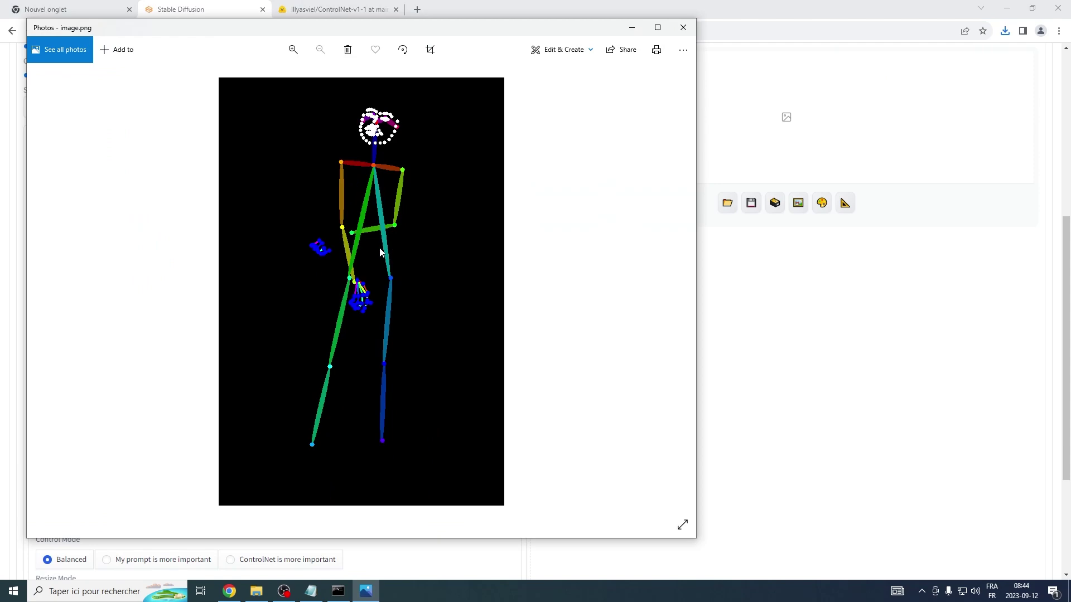
left_click(1004, 30)
left_click(892, 54)
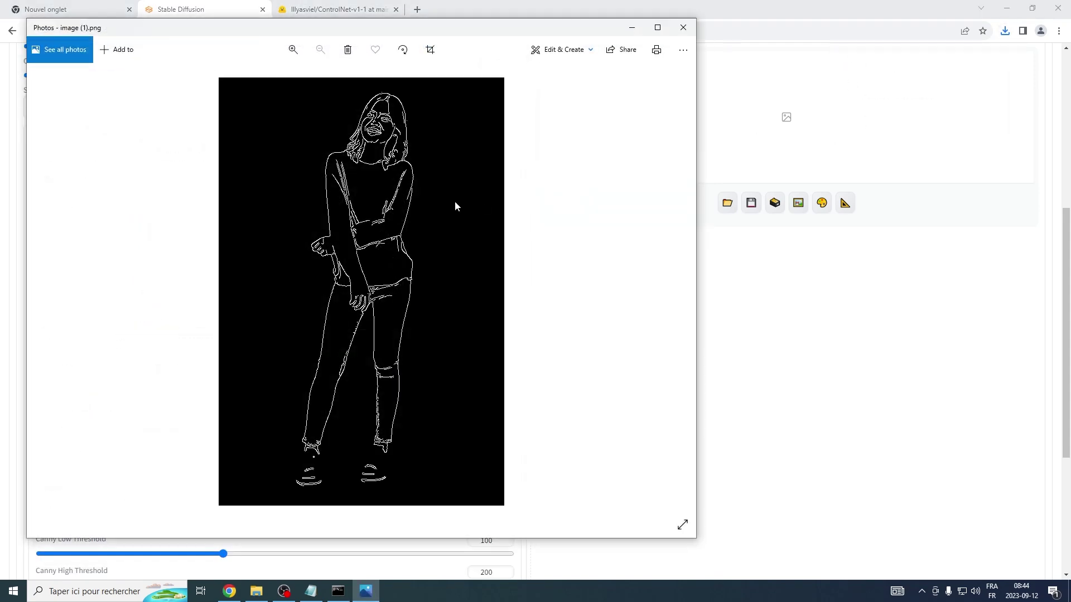
left_click(683, 27)
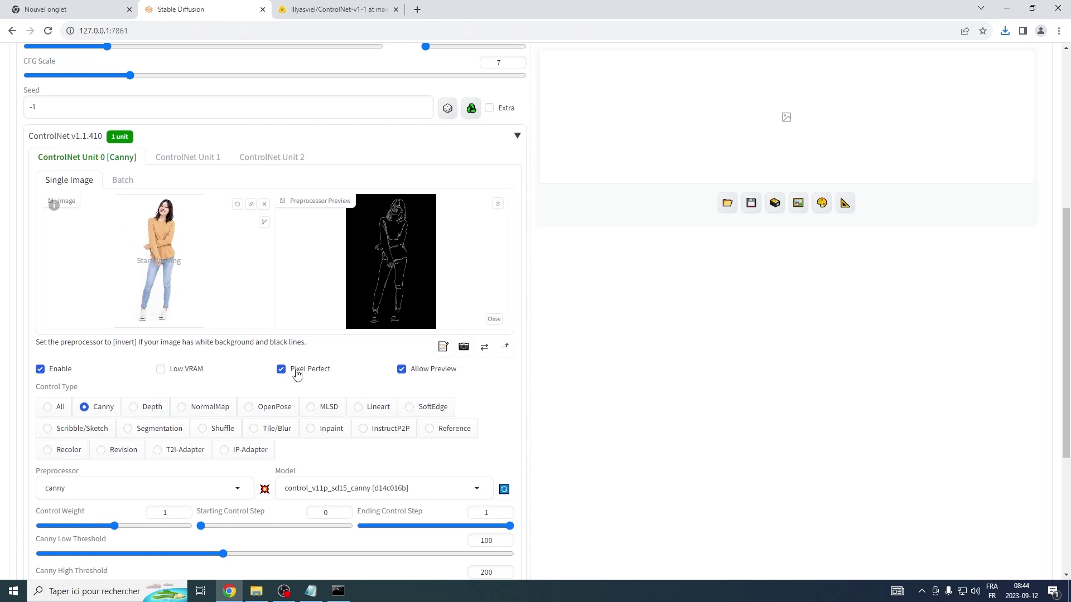